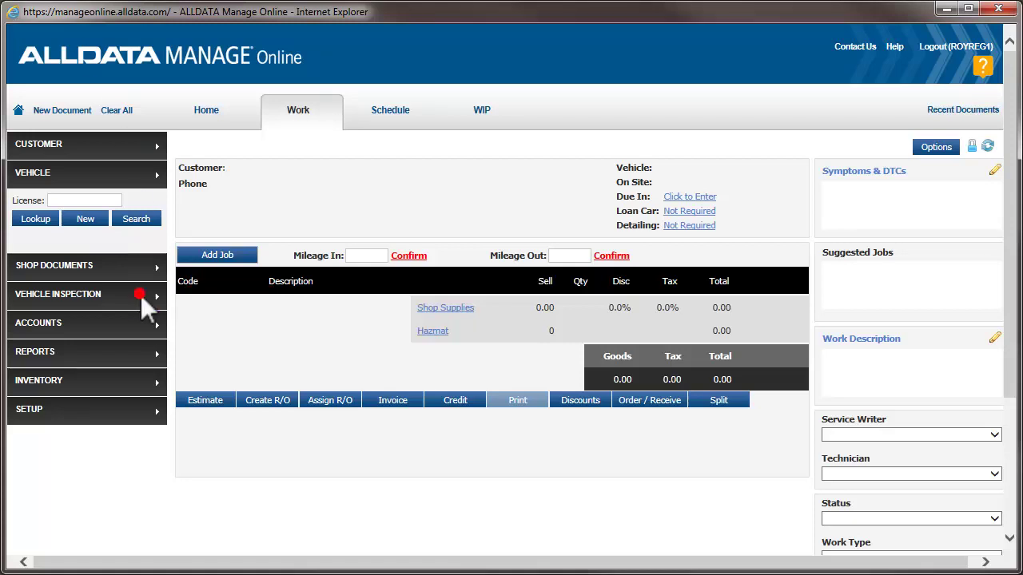
Step: Go to Vehicle Inspection > Inspection Setup to view the inspection list
left_click(141, 296)
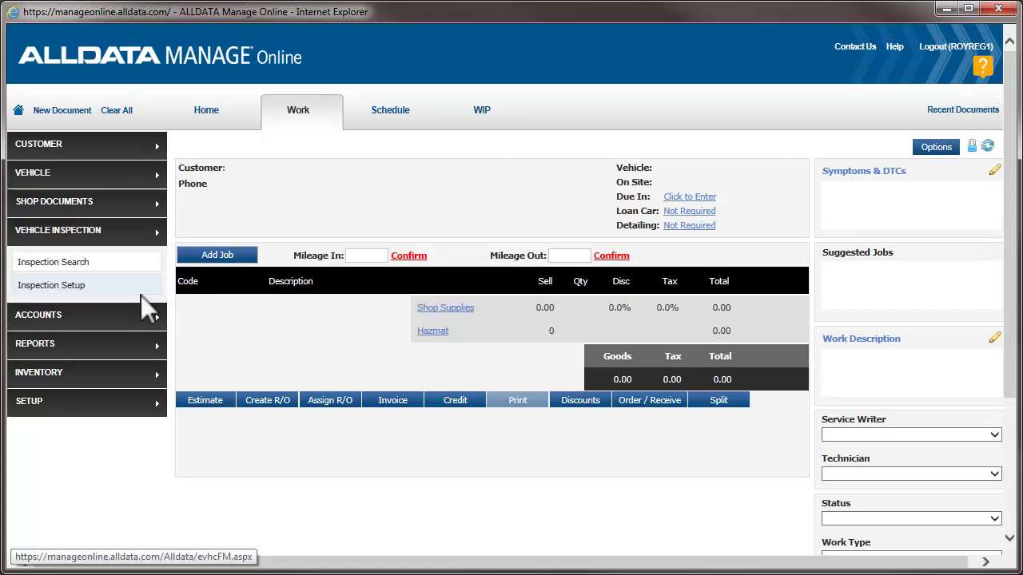
left_click(28, 285)
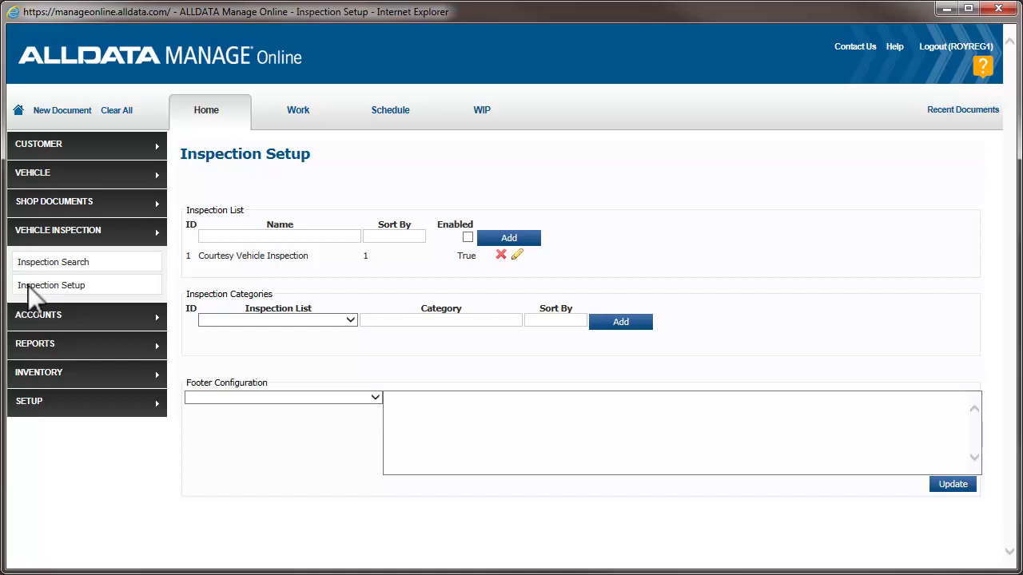
Step: Add an enabled inspection named 'Brake Inspection' to the inspection list
left_click(327, 234)
type("Brake Inspection")
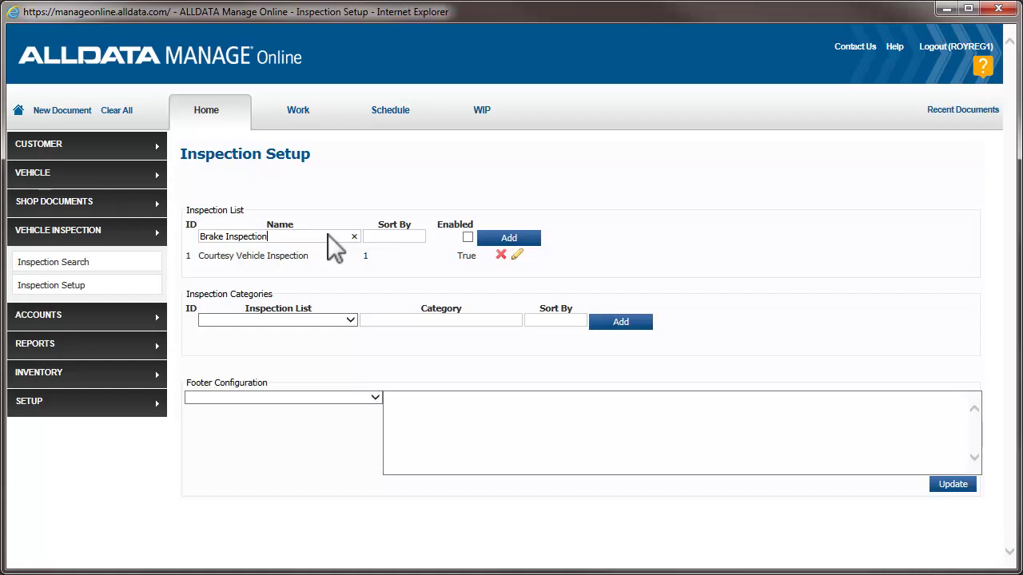
left_click(467, 237)
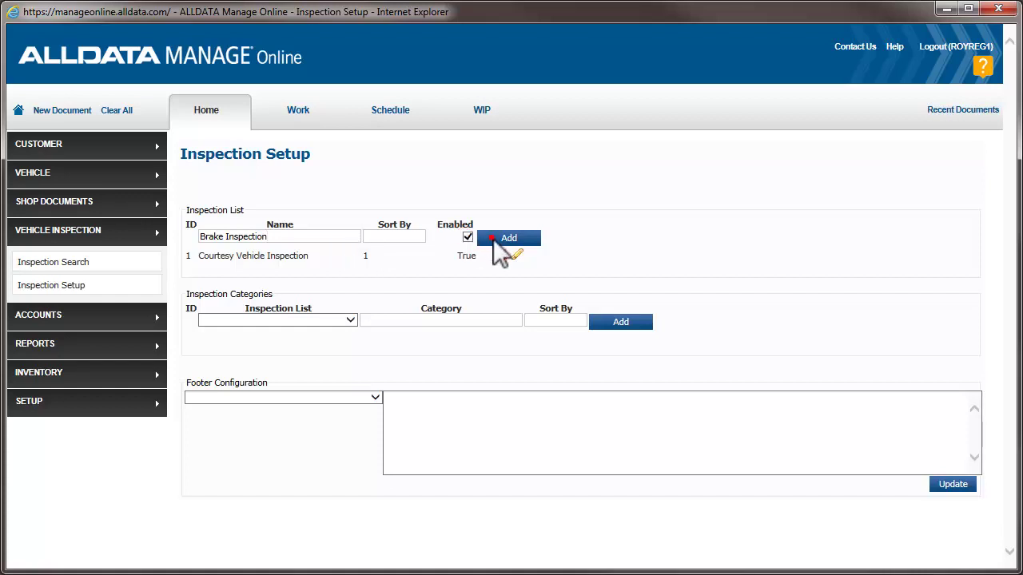
left_click(496, 238)
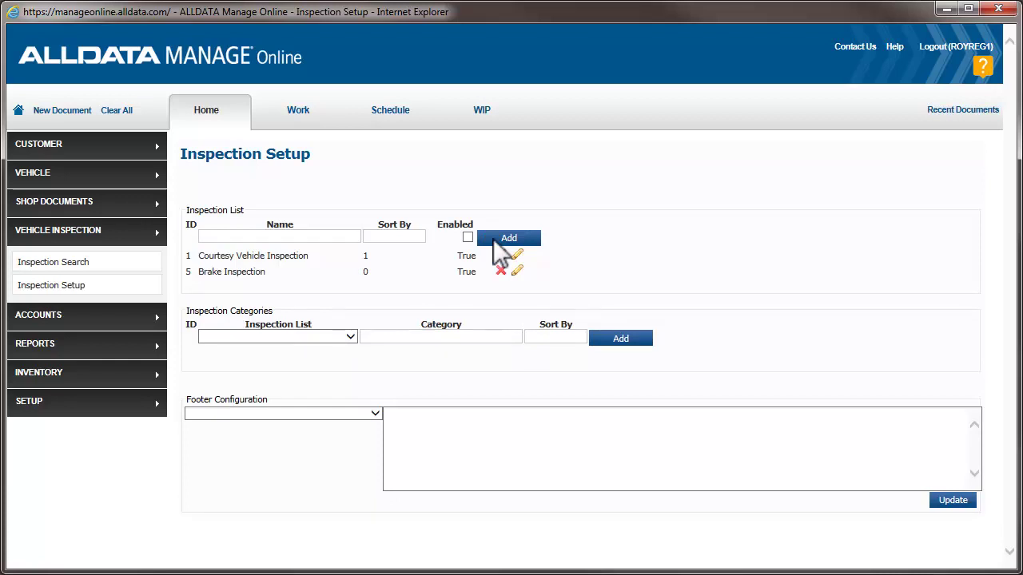
Step: Under Brake Inspection, add the categories Front Brakes, Rear Brakes and Hydraulics
left_click(349, 335)
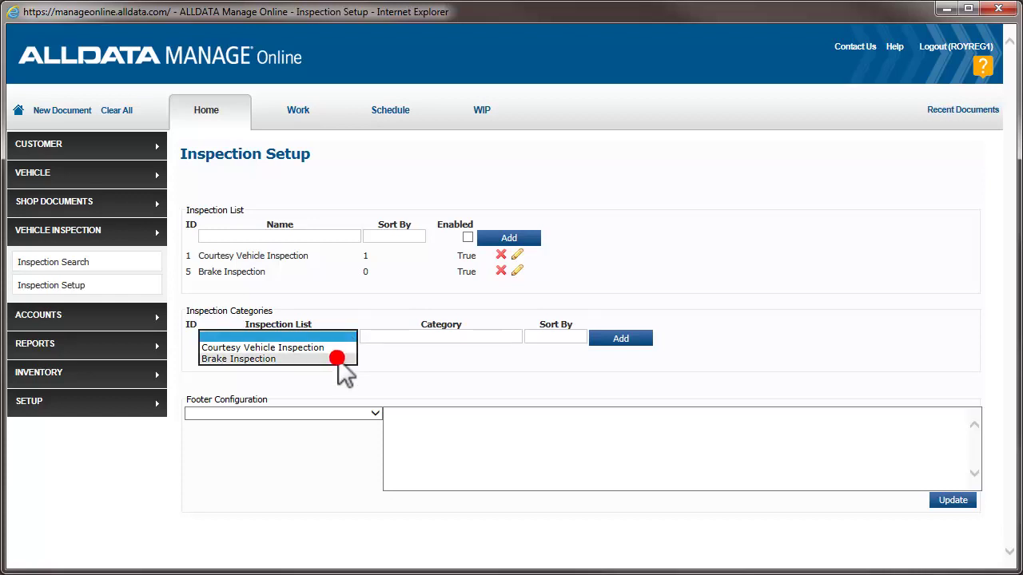
left_click(338, 359)
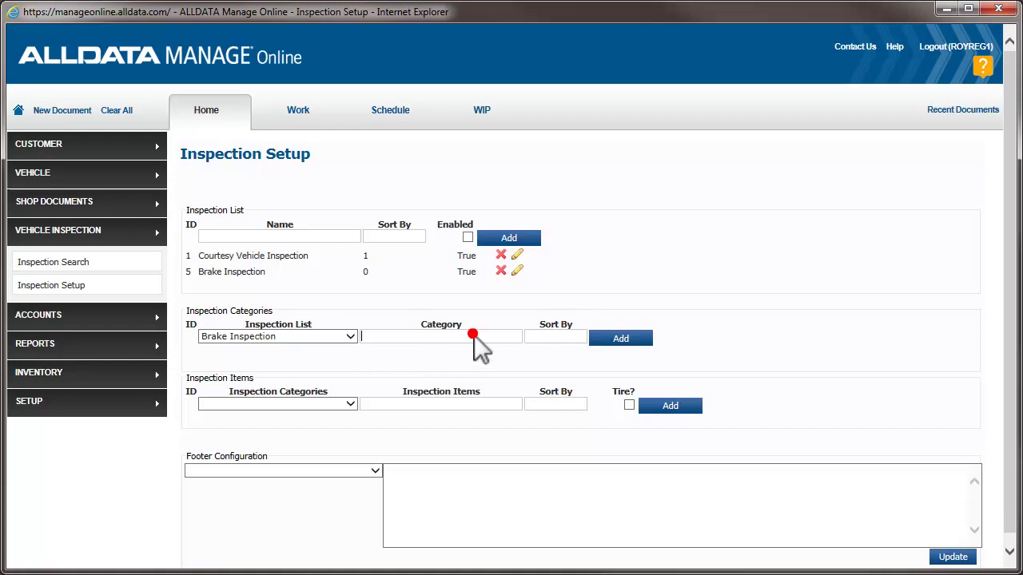
type("Front Brakes")
left_click(626, 342)
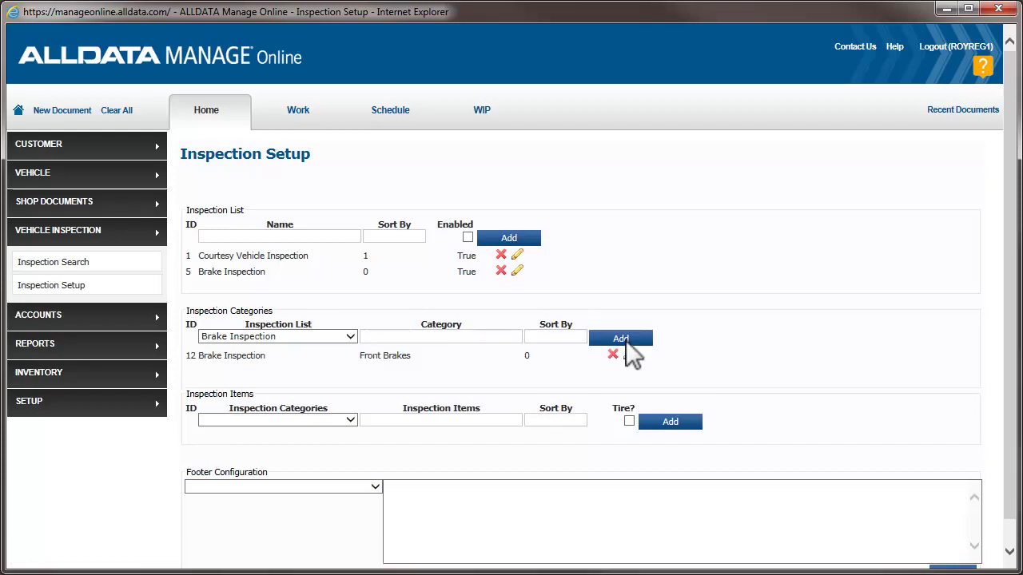
left_click(480, 334)
type("Rear Brakes")
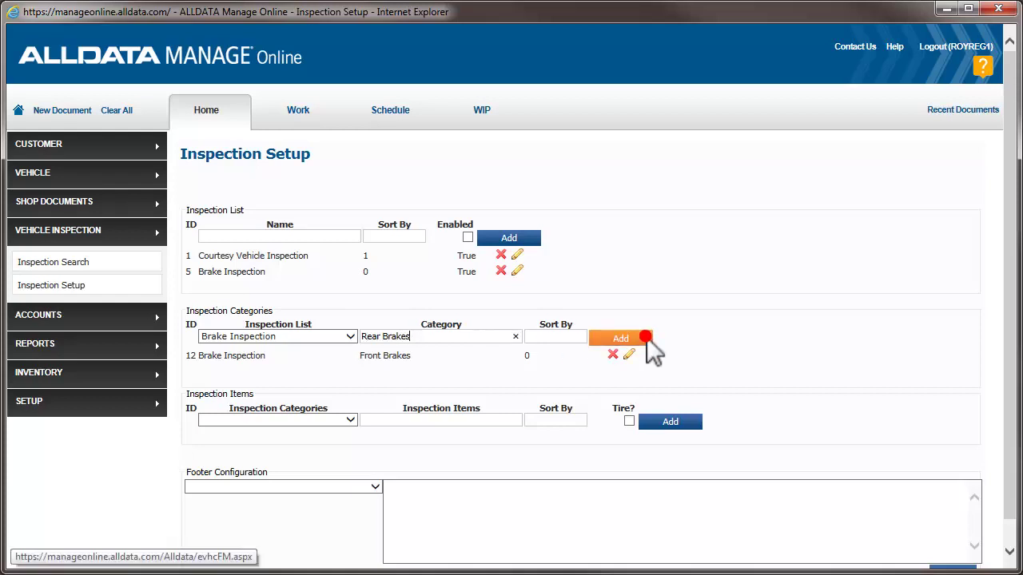
left_click(646, 337)
left_click(447, 336)
type("Hydraulics")
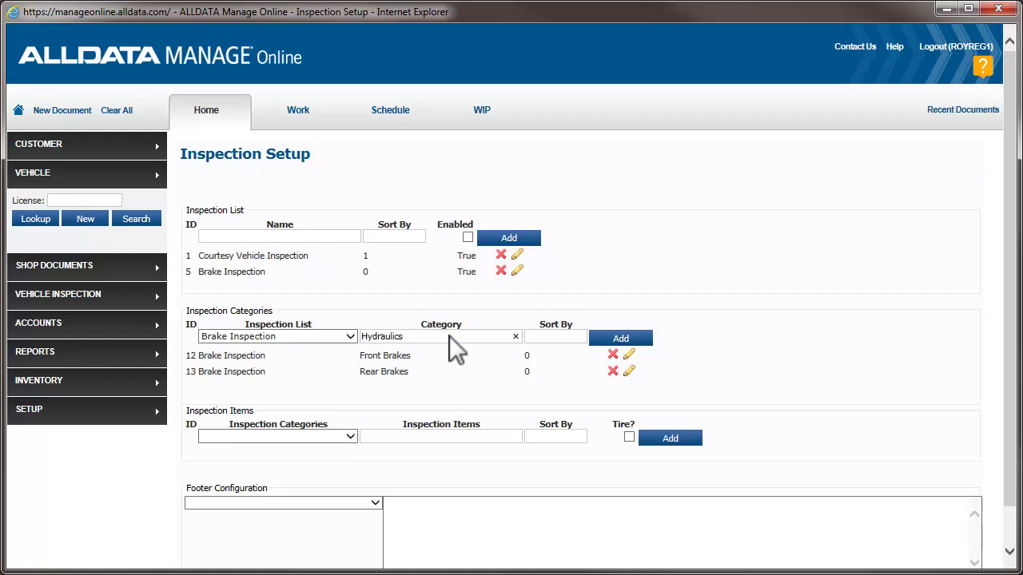
left_click(643, 339)
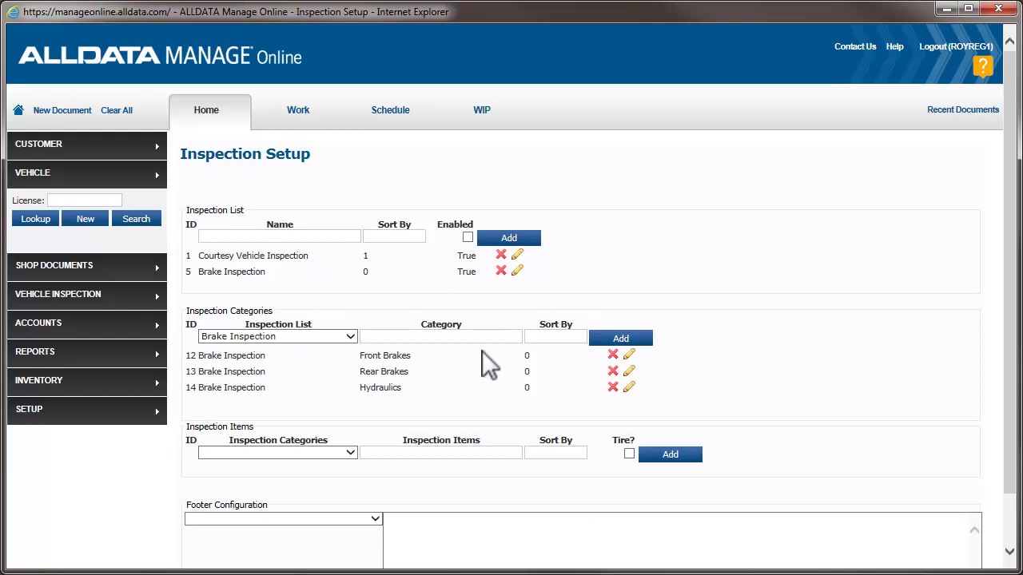
Step: Add inspection items 'Pads' and 'Rotors' to the Front Brakes category
left_click(350, 452)
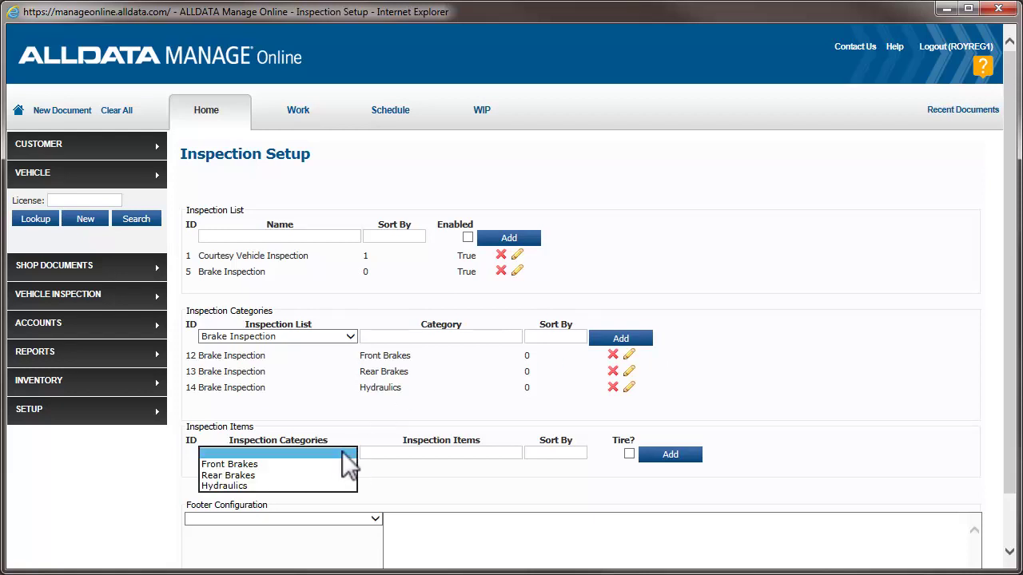
left_click(333, 464)
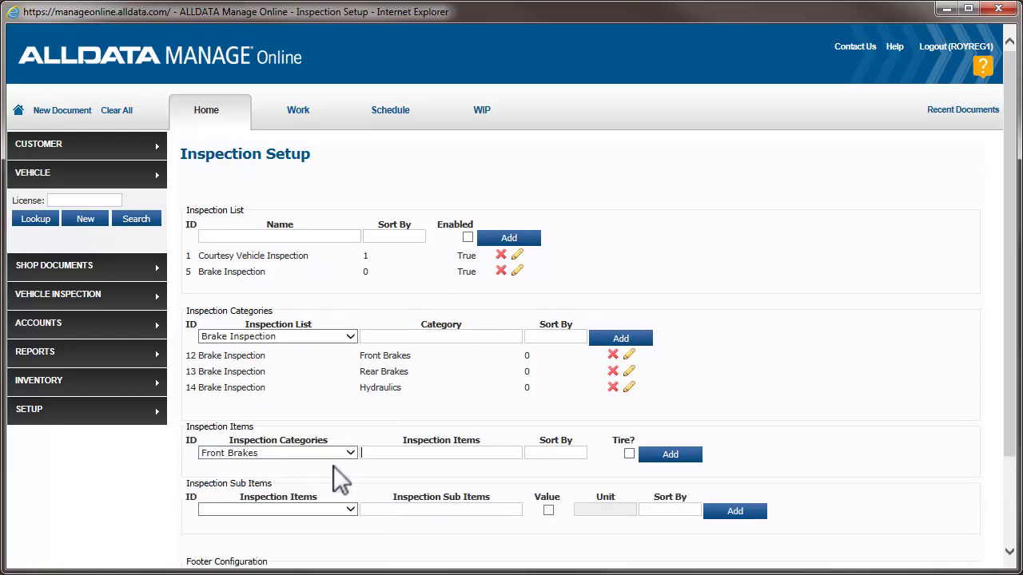
left_click(480, 452)
type("Pads")
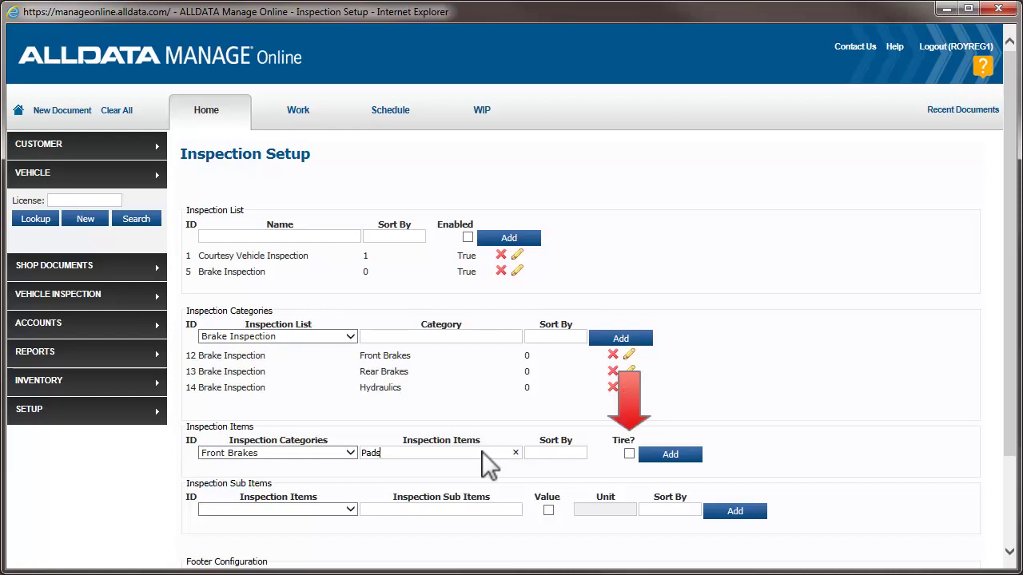
left_click(673, 455)
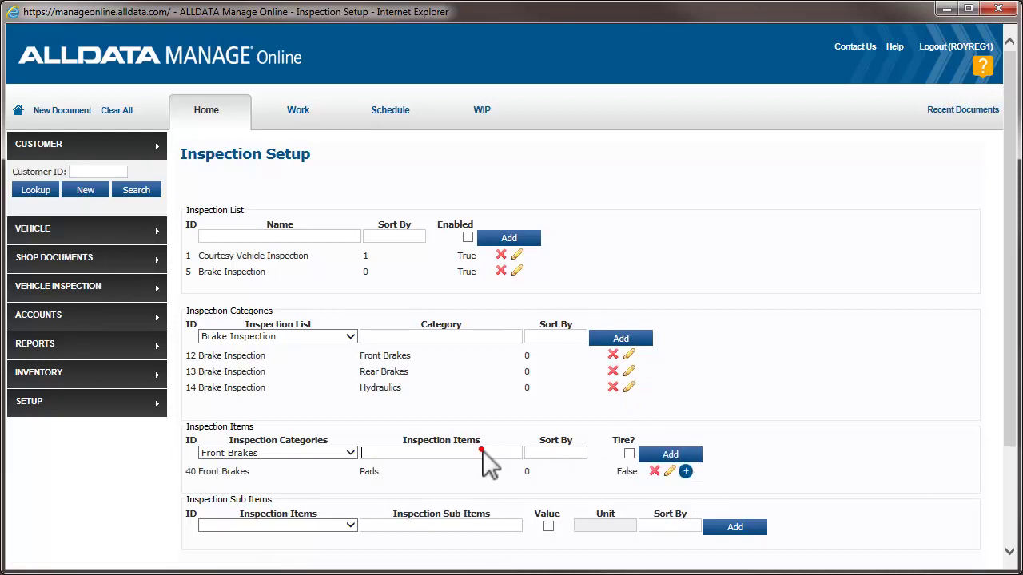
type("Rotors")
left_click(665, 454)
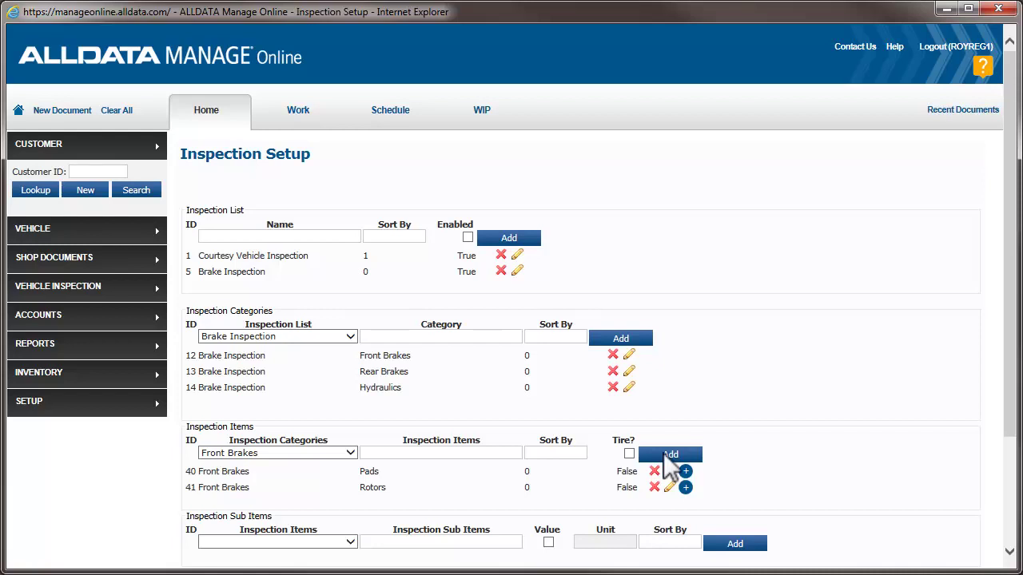
Step: Under Pads, add sub-items 'Right' and 'Left', each recording a measured value in mm
left_click(1012, 535)
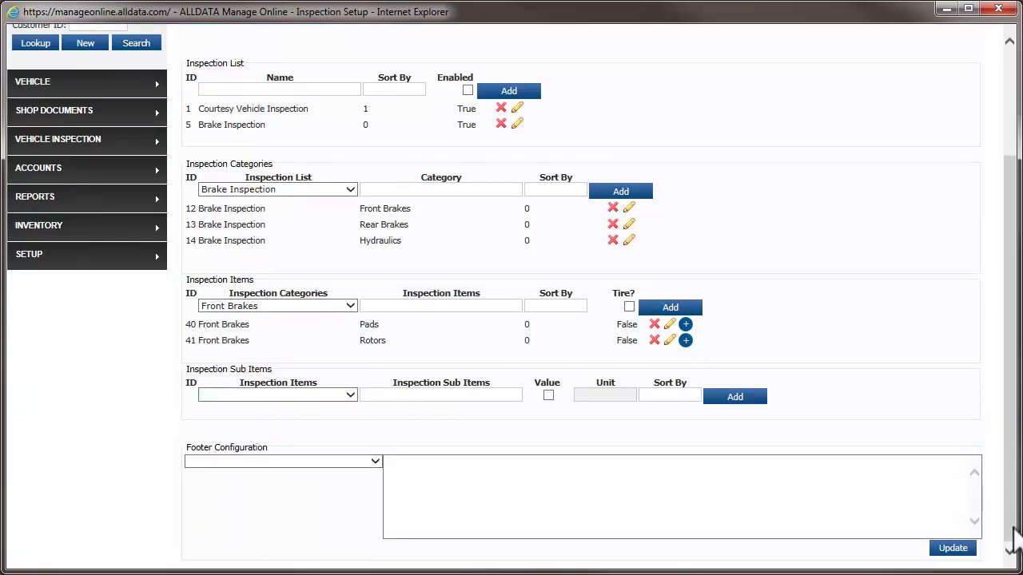
left_click(352, 395)
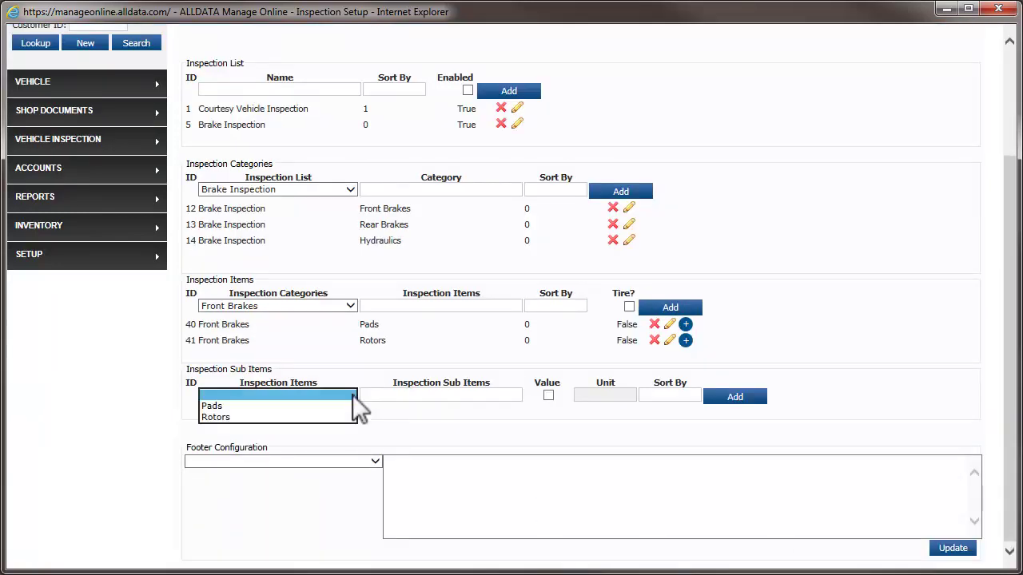
left_click(346, 407)
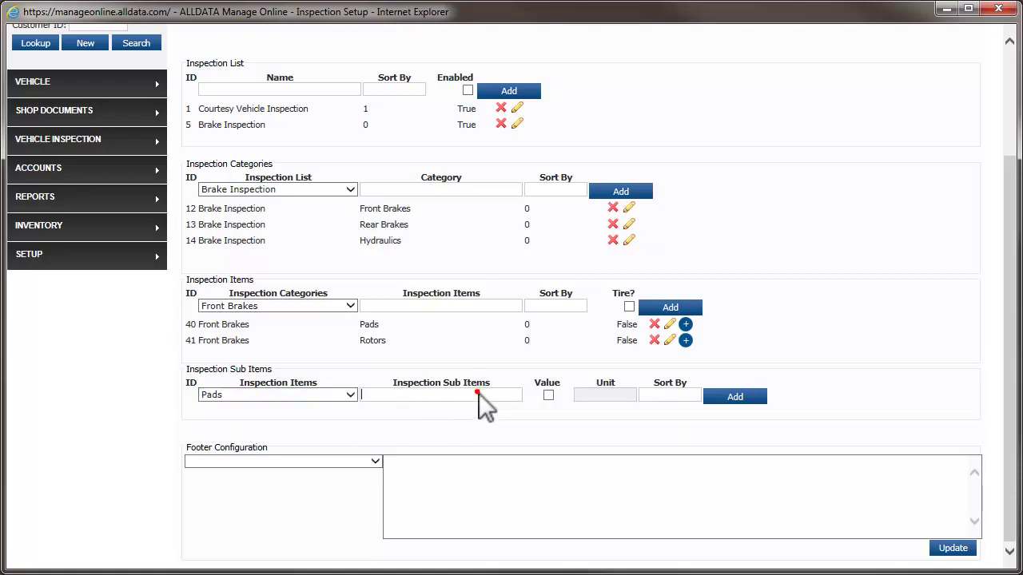
type("Right")
left_click(547, 396)
left_click(734, 396)
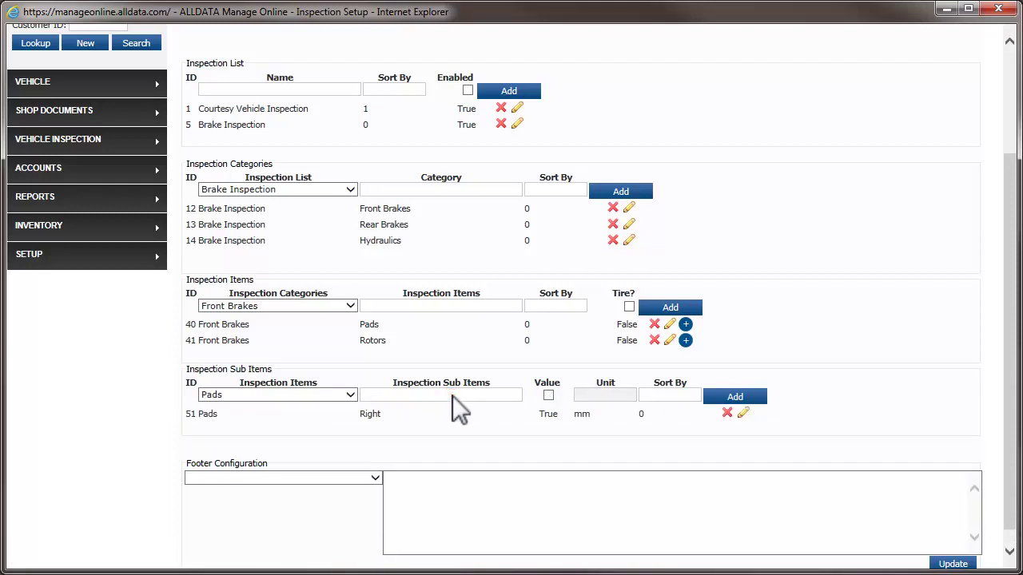
type("Left")
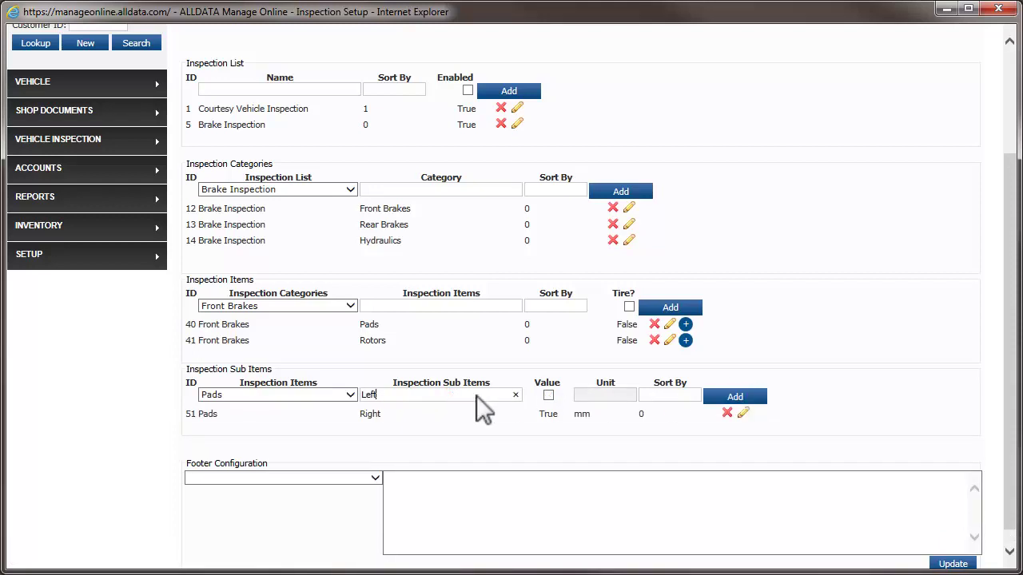
left_click(548, 396)
left_click(735, 397)
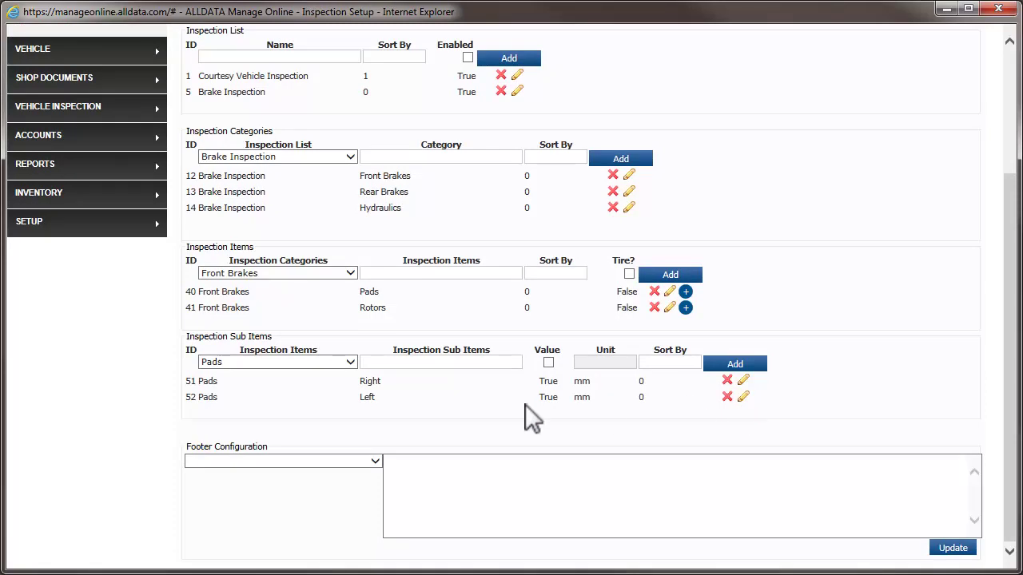
left_click(354, 461)
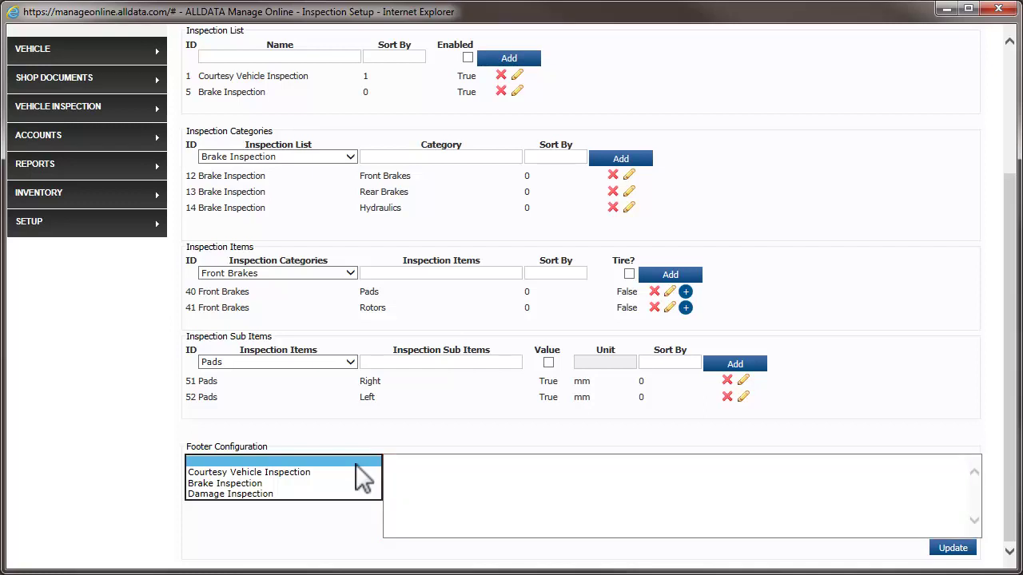
left_click(355, 464)
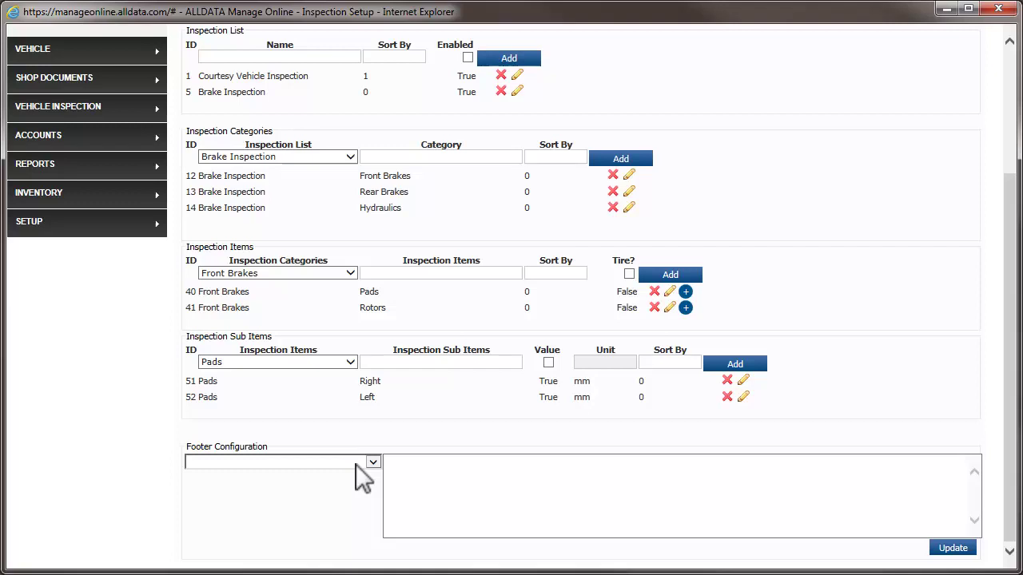
Step: Attach the Brakes job XFRTBRK Front Brake Service as a suggested job for Pads
left_click(685, 292)
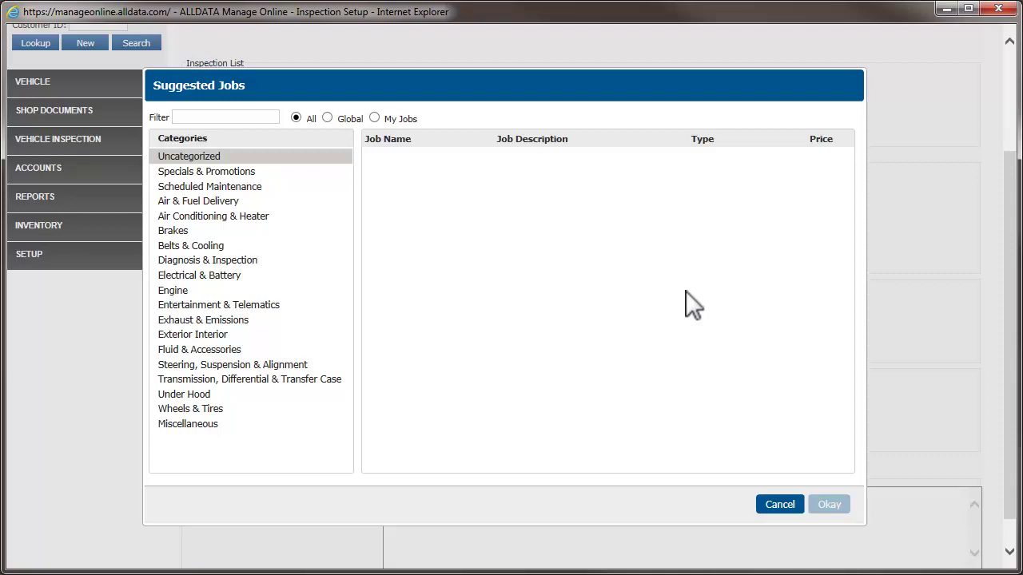
left_click(167, 232)
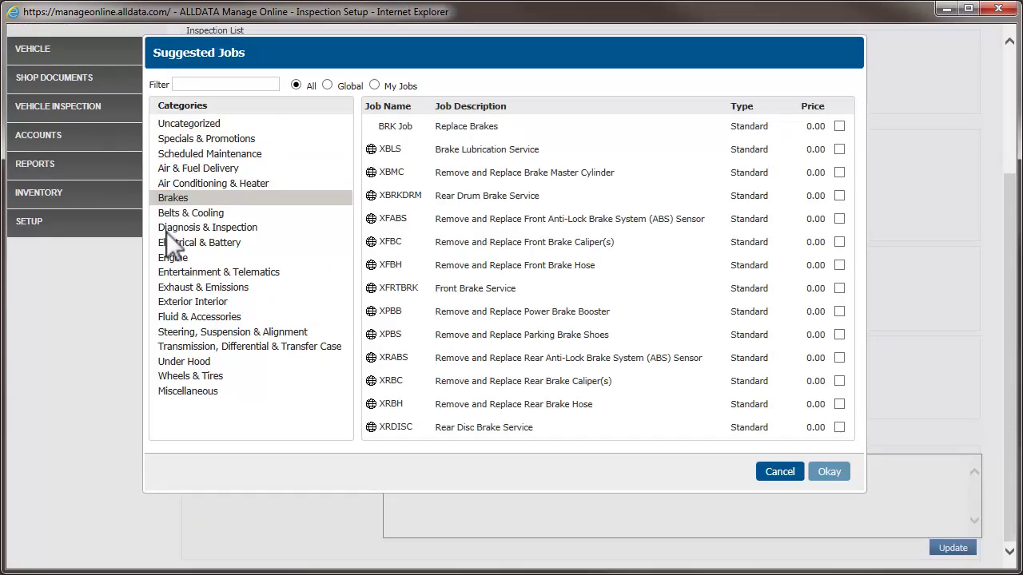
left_click(839, 288)
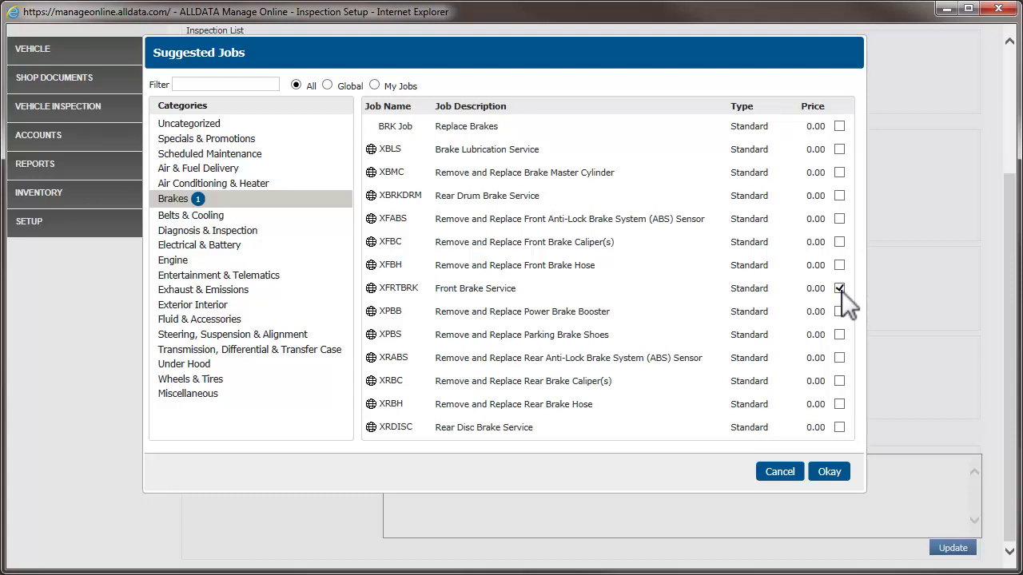
left_click(832, 473)
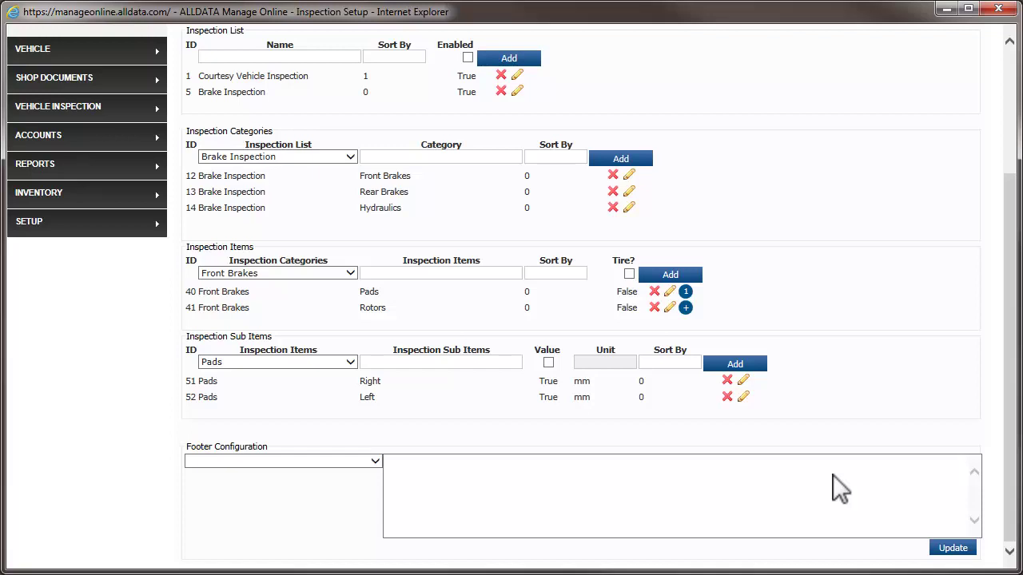
Step: Open the Symptoms list under Setup > Codes
left_click(71, 225)
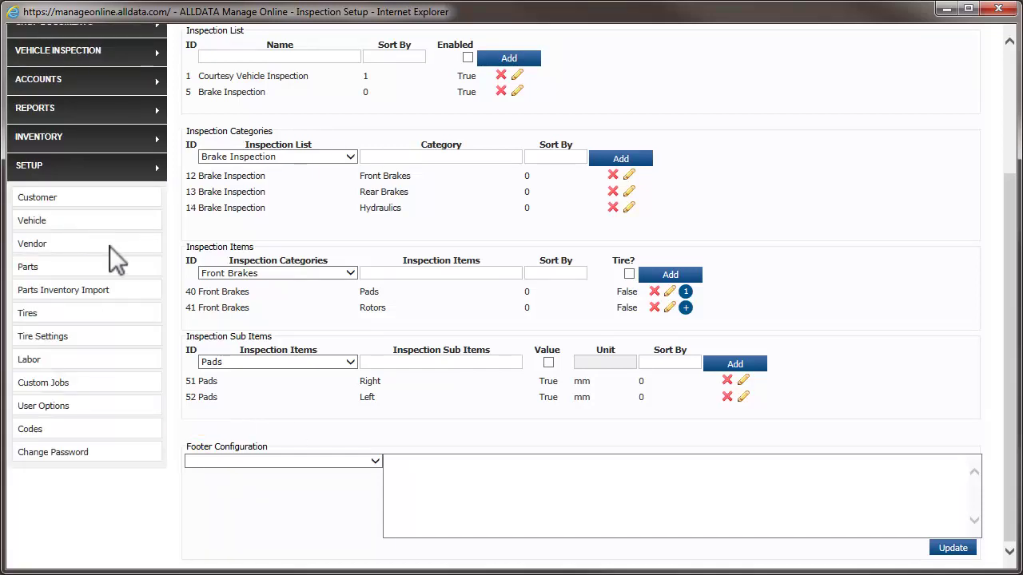
left_click(140, 430)
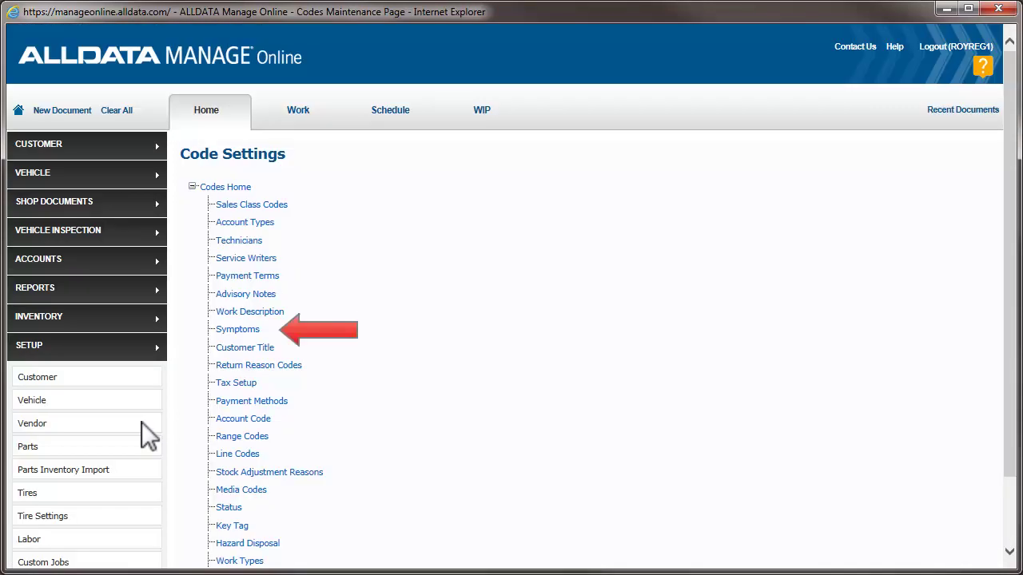
left_click(240, 328)
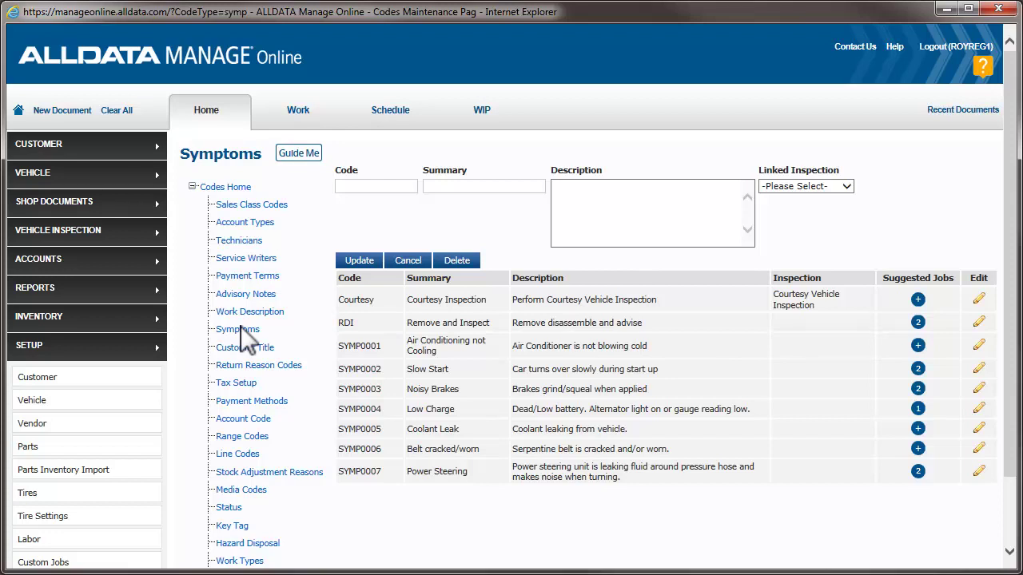
Step: Link symptom SYMP0003 Noisy Brakes to Brake Inspection and save the update
left_click(979, 390)
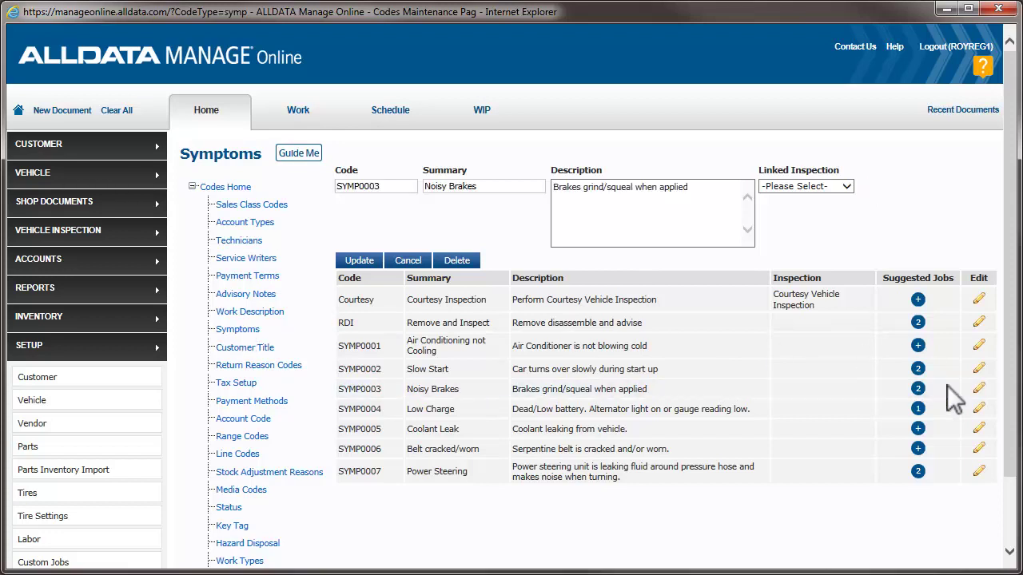
left_click(846, 187)
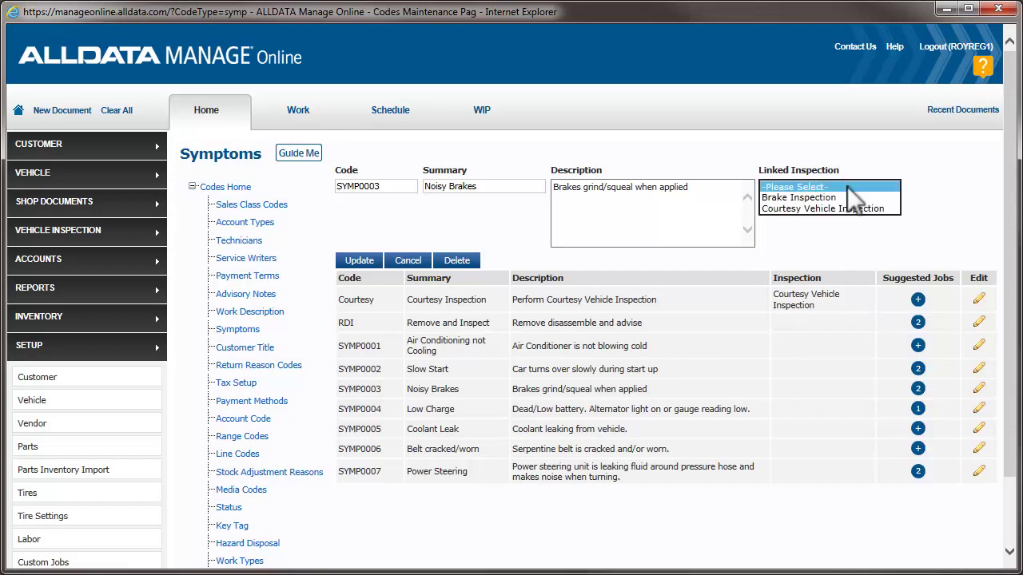
left_click(831, 197)
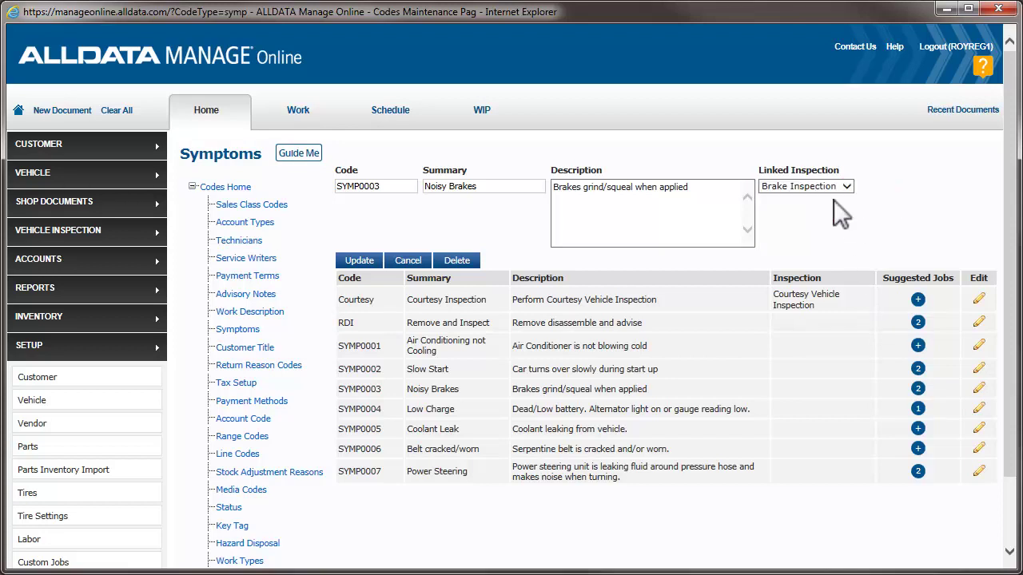
left_click(357, 260)
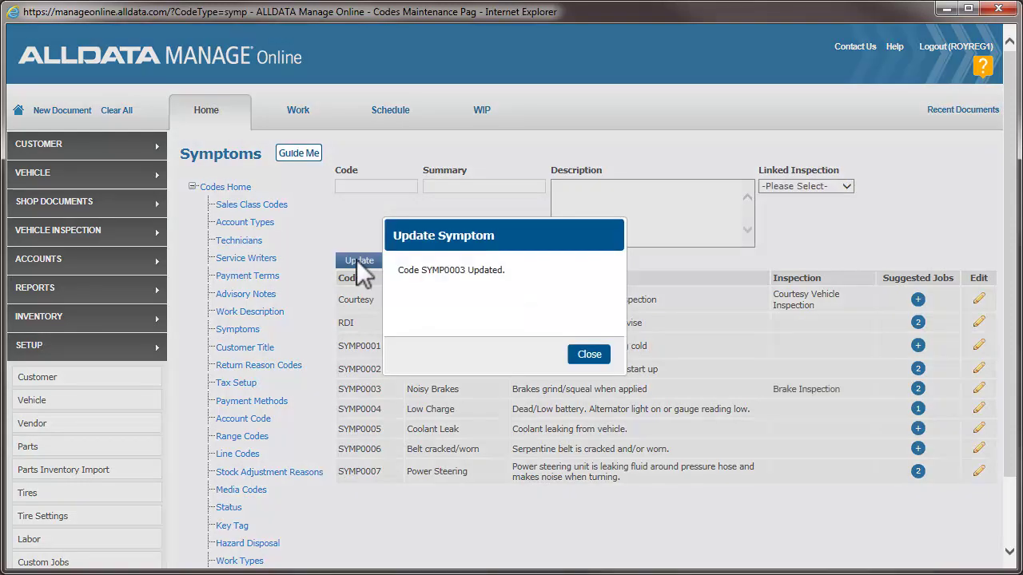
left_click(588, 355)
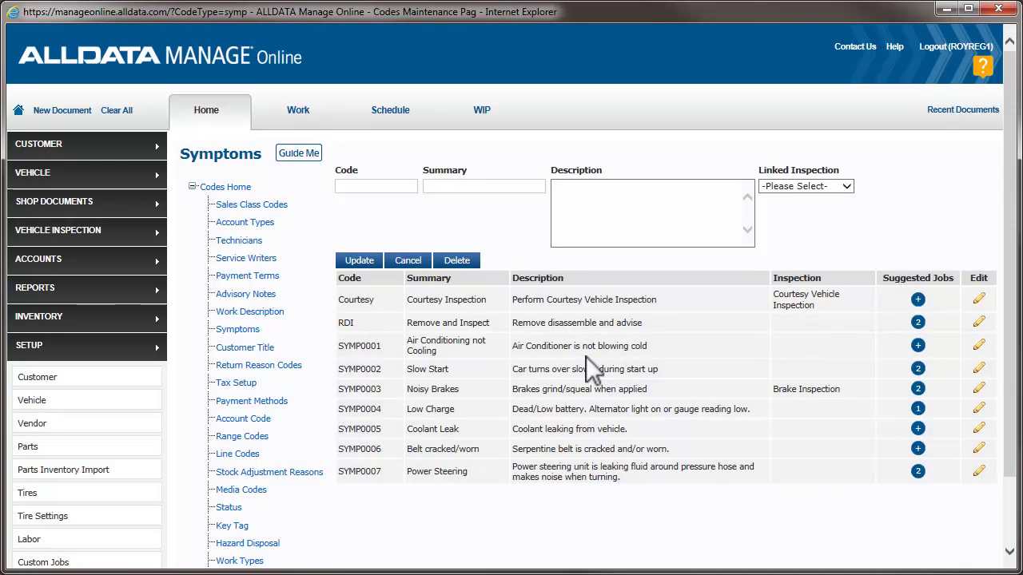